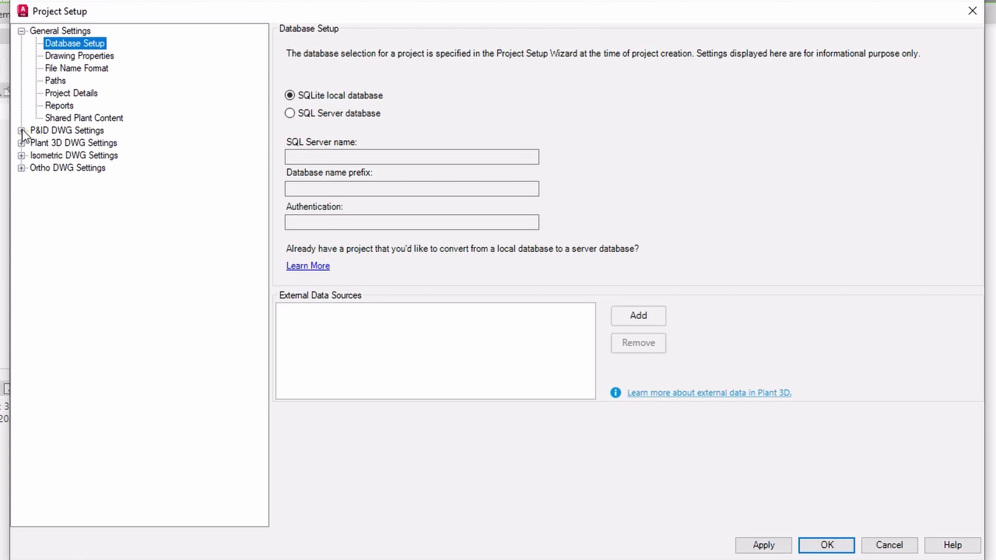
Step: Open the P3d Line Group class under the Plant 3D class definitions and locate its TestPressure property
left_click(21, 144)
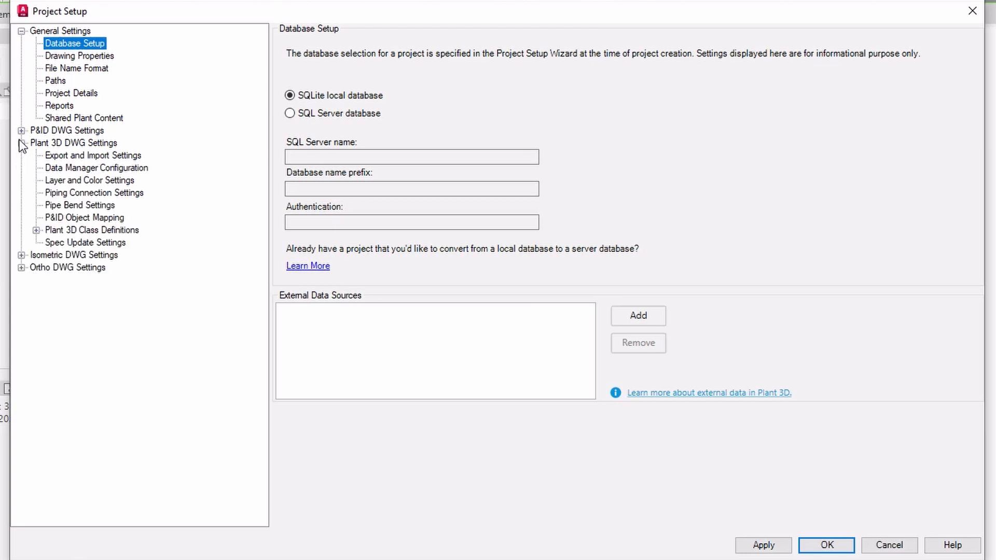
left_click(35, 230)
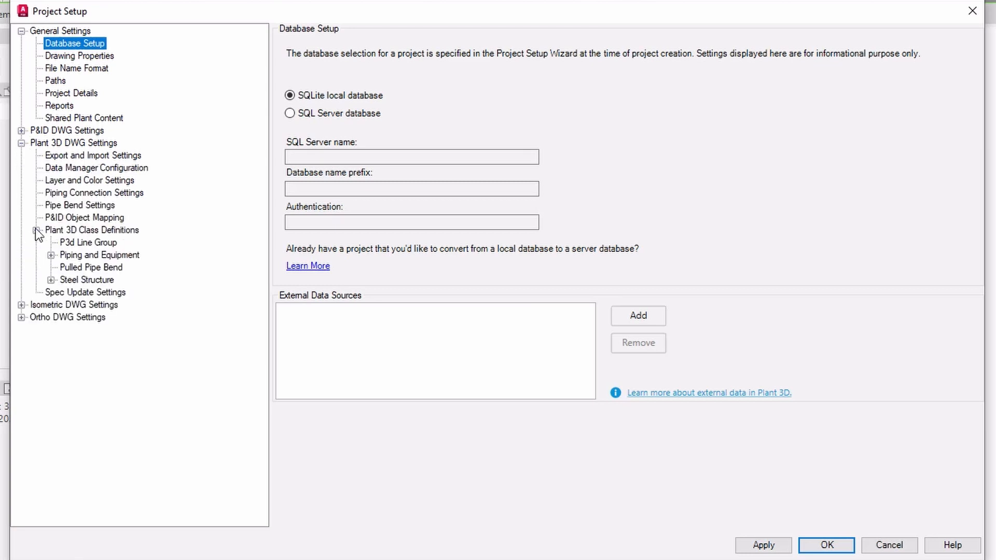
left_click(86, 242)
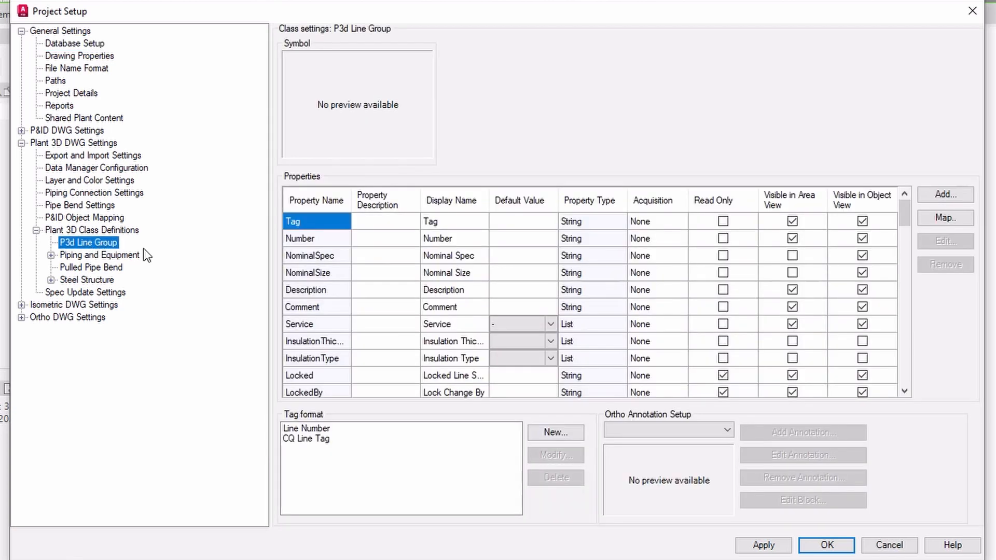
scroll(351, 263, "down", 2)
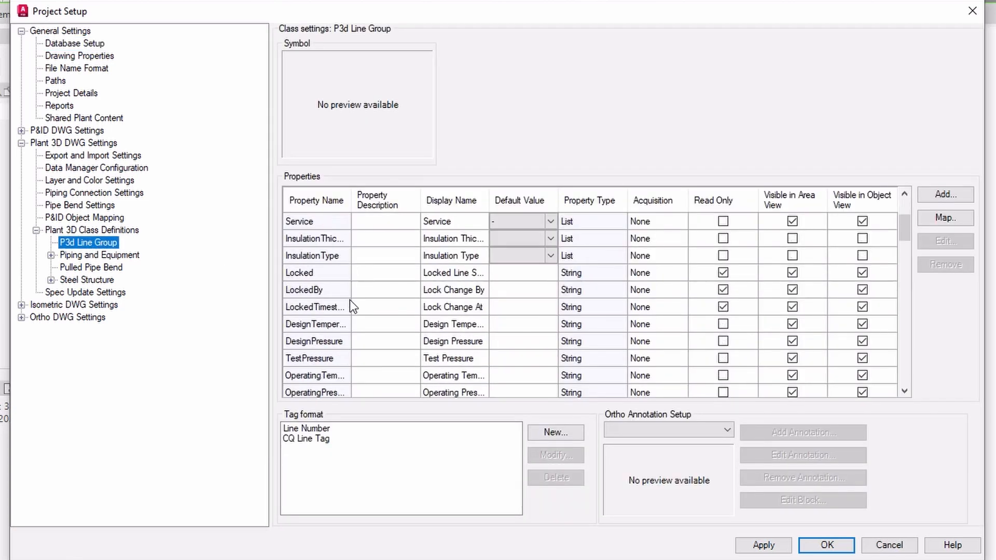
left_click(330, 358)
scroll(332, 353, "down", 1)
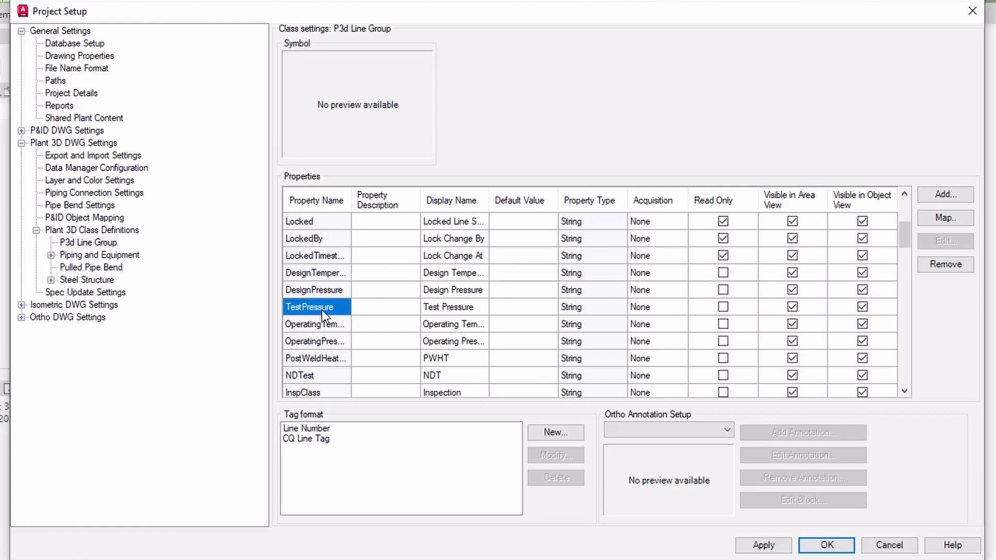
Step: Add a string property named TestFluid with the display name Test Fluid to the P3d Line Group class and locate it in the property list
left_click(932, 193)
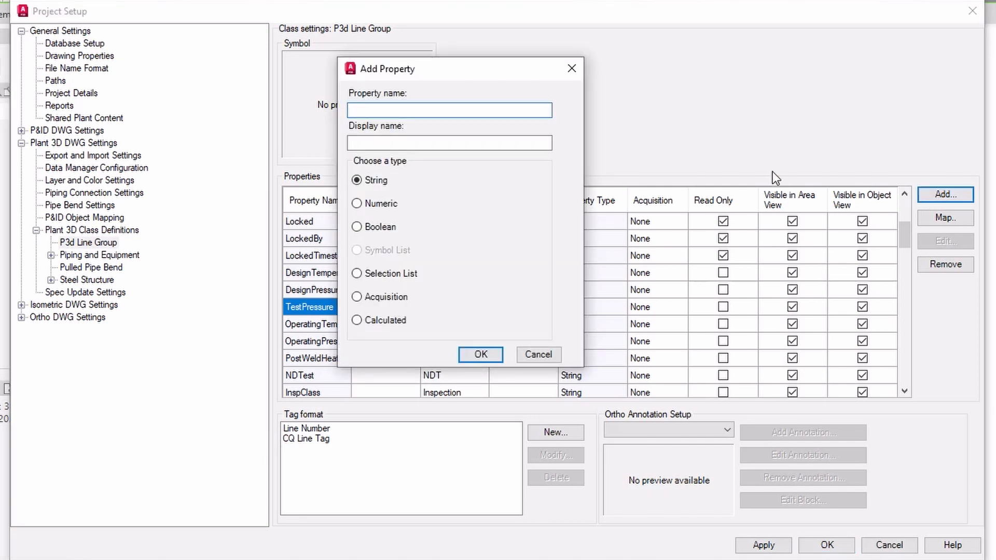
type("Test Fluid")
left_click(367, 111)
key("BackSpace")
left_click(366, 143)
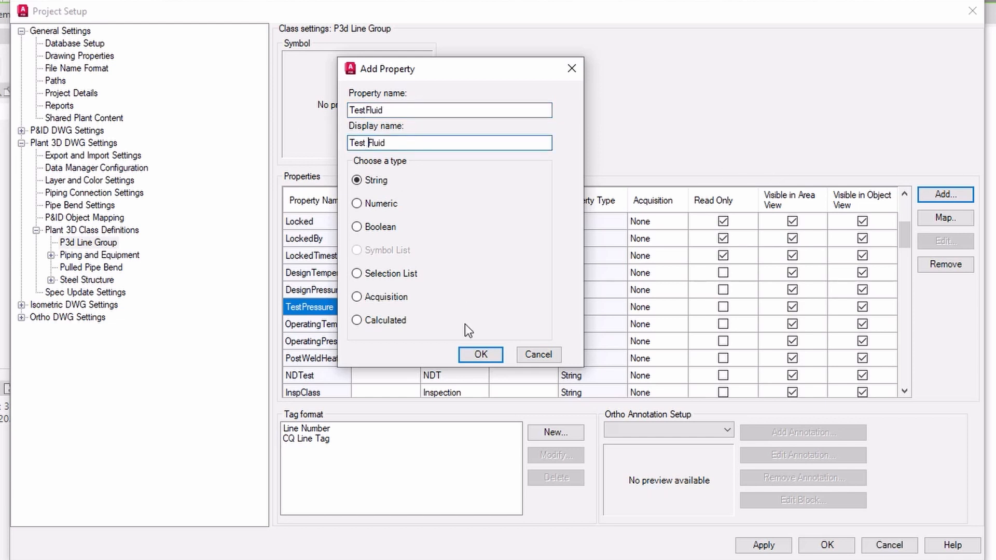
left_click(480, 357)
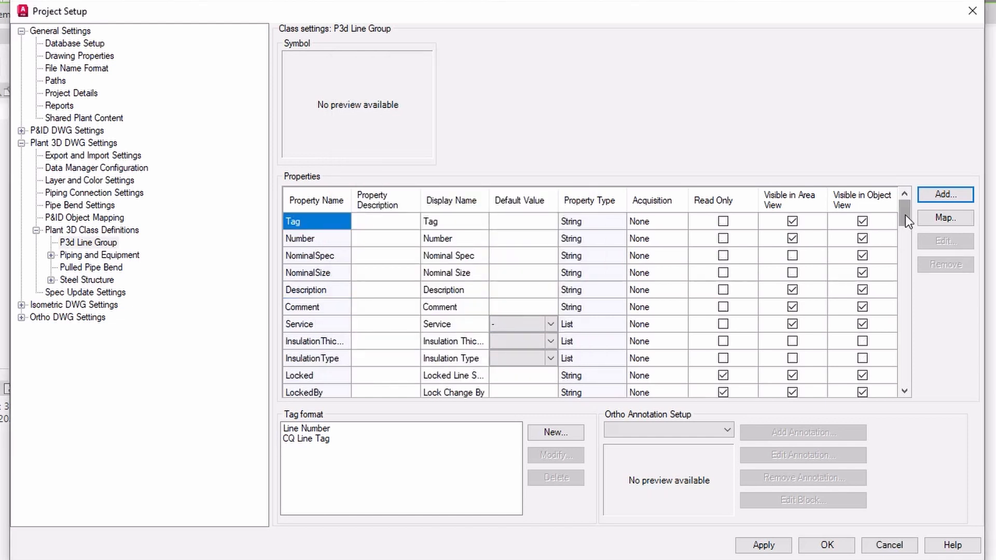
left_click_drag(905, 216, 902, 390)
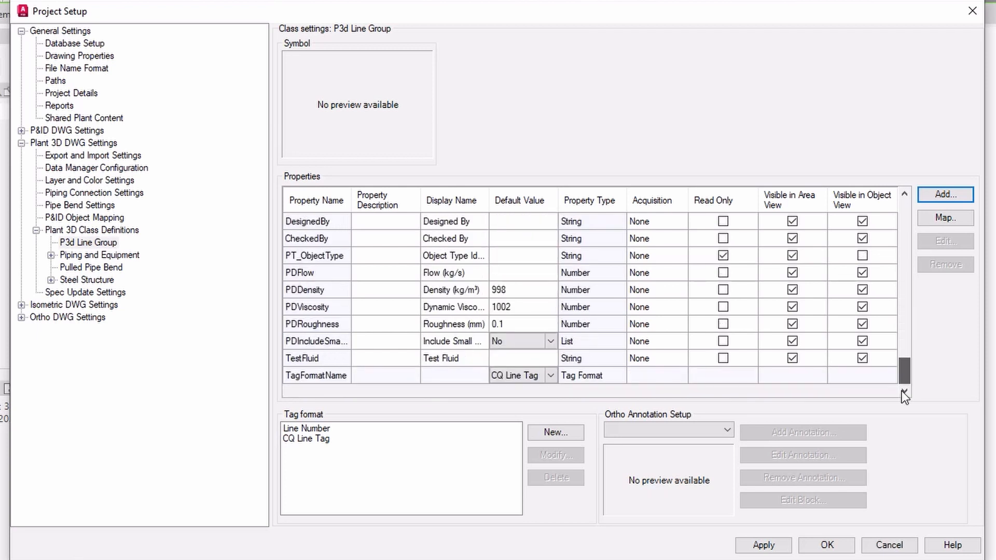
left_click(335, 356)
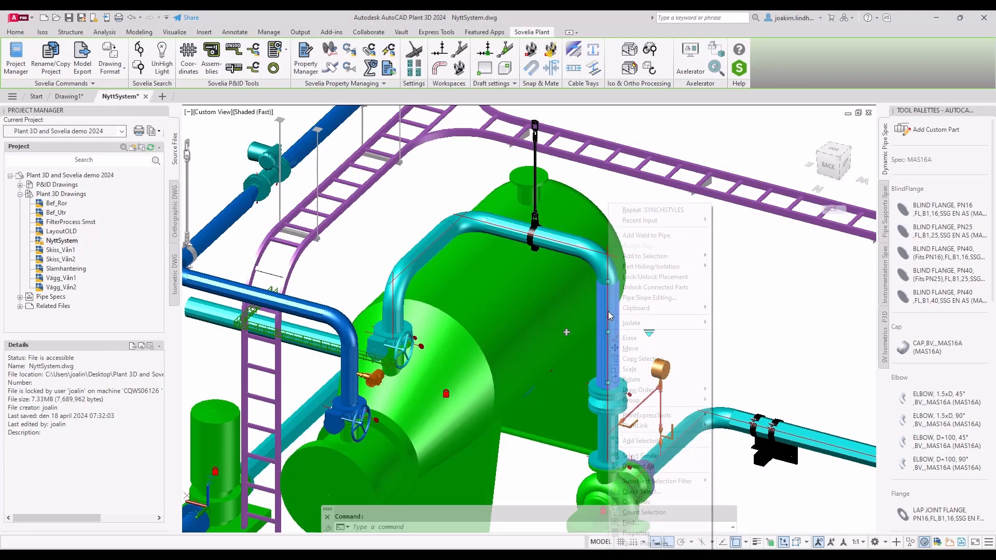
Step: Examine the Test Pressure and Test Fluid entries in the standard properties of the selected vertical pipe, and close the properties
right_click(610, 317)
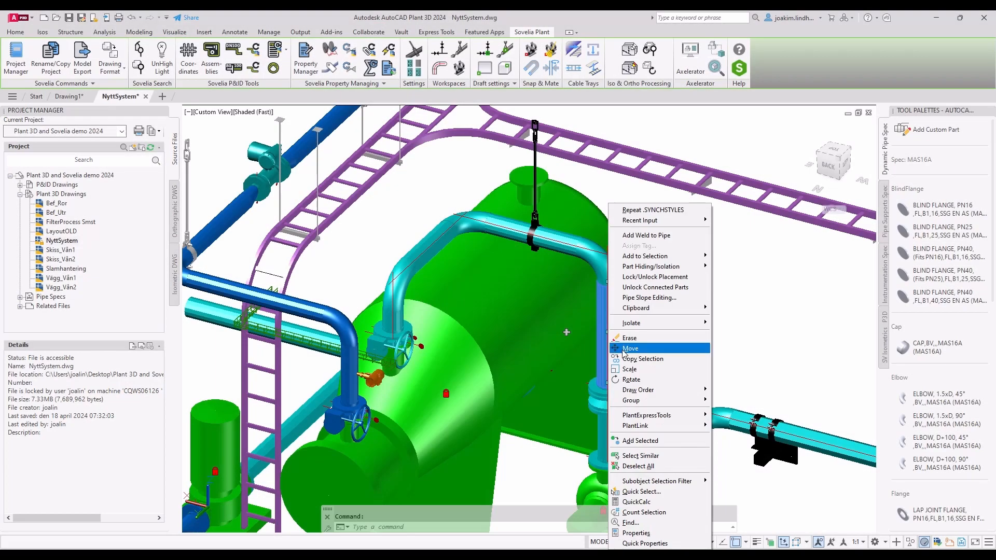
left_click(637, 534)
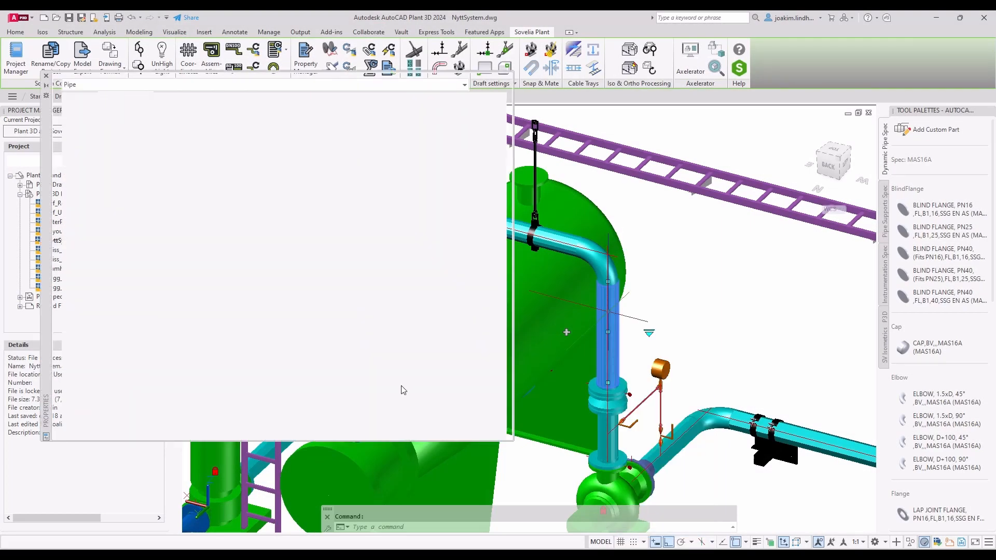
scroll(56, 146, "down", 5)
scroll(83, 229, "down", 10)
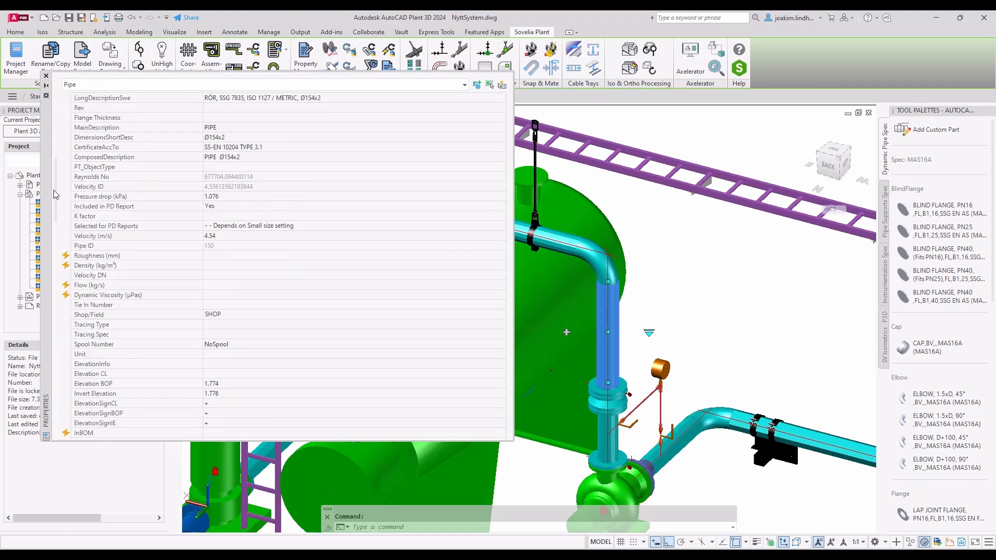
left_click(84, 226)
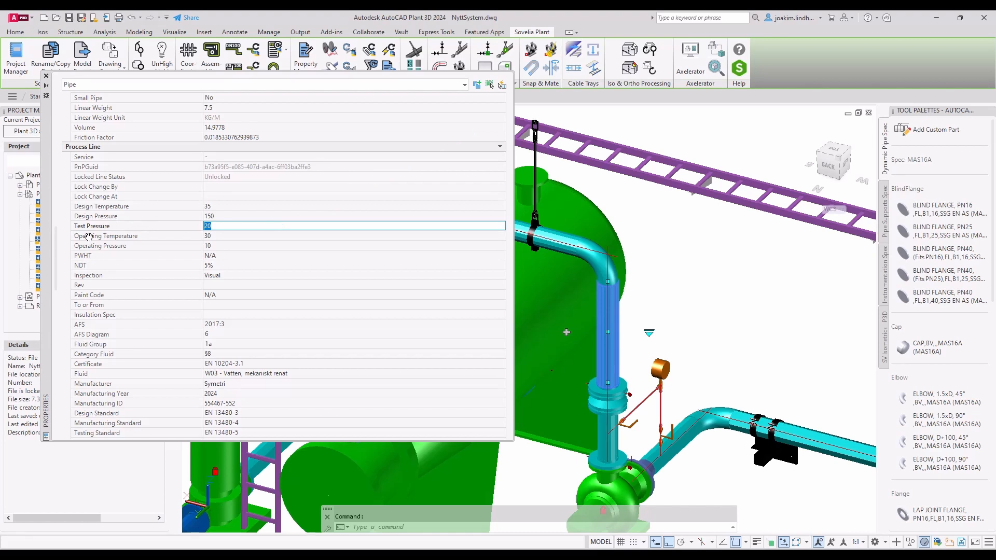
mouse_move(55, 238)
left_mouse_down()
mouse_move(61, 341)
mouse_move(64, 330)
left_mouse_up()
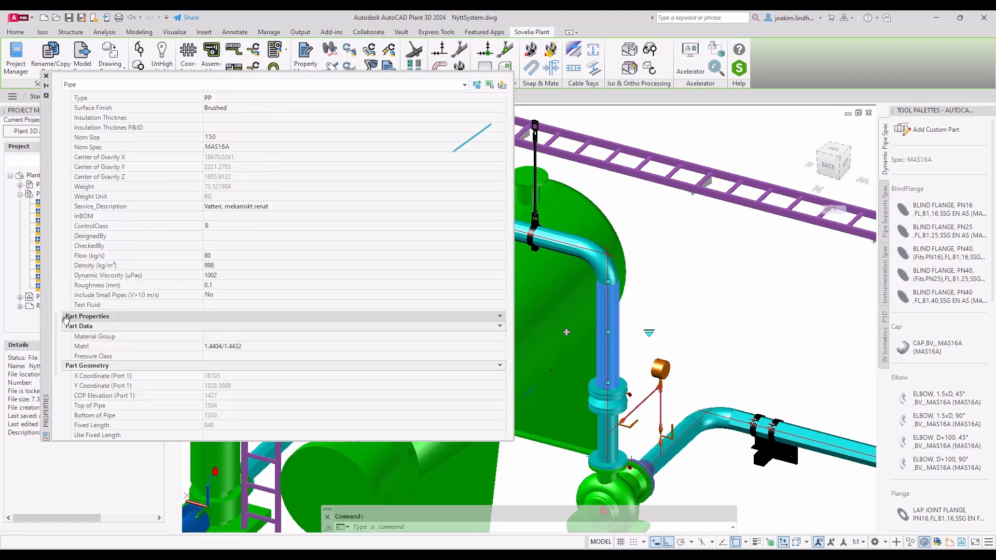
left_click(94, 303)
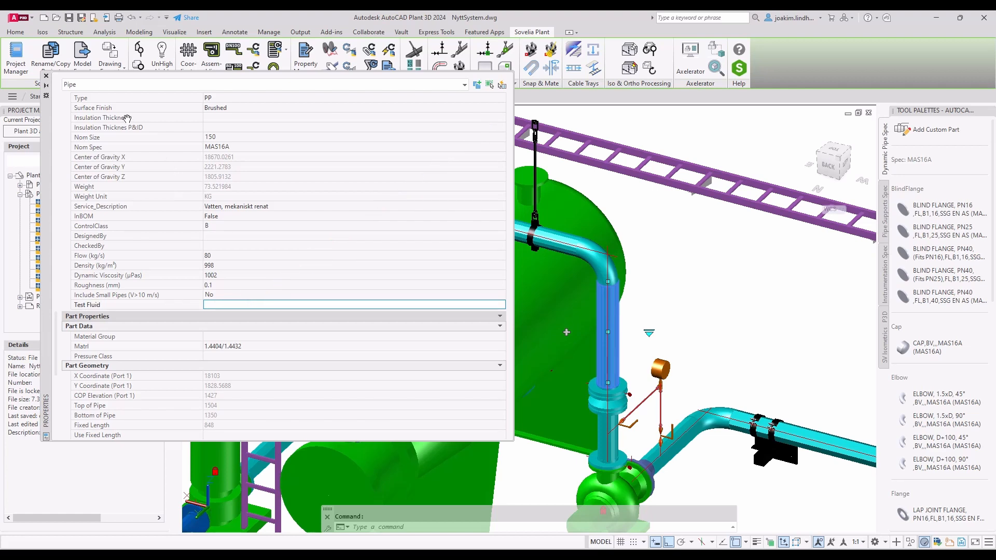
left_click(46, 76)
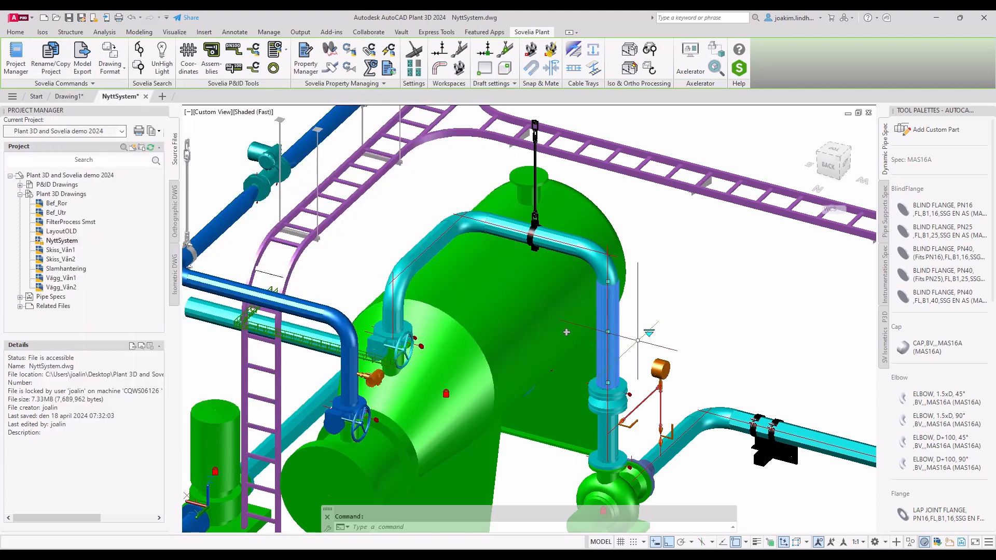
Step: Open the PlantExpressTools properties of the vertical pipe and examine its component data and line data, including Test Pressure under Design data
right_click(606, 319)
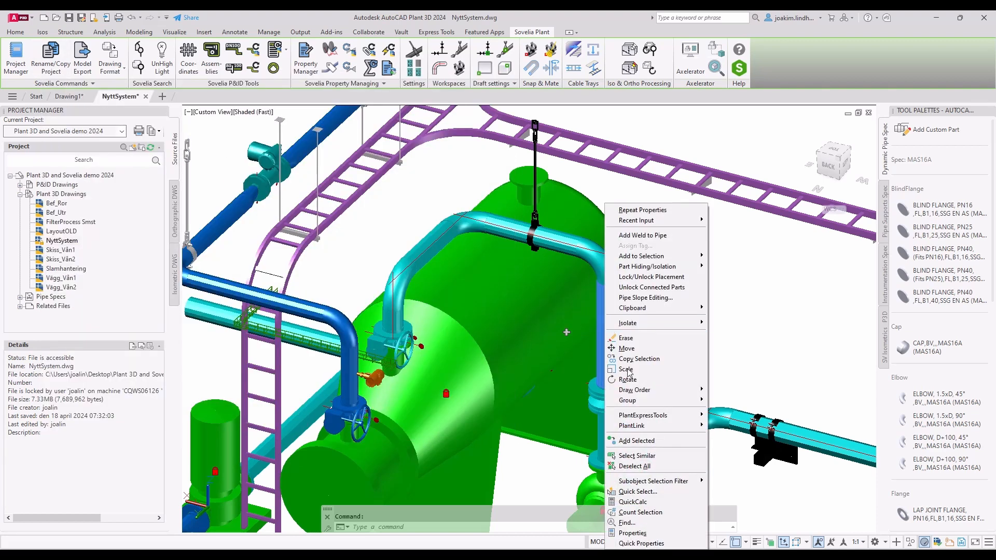
mouse_move(696, 418)
left_click(735, 418)
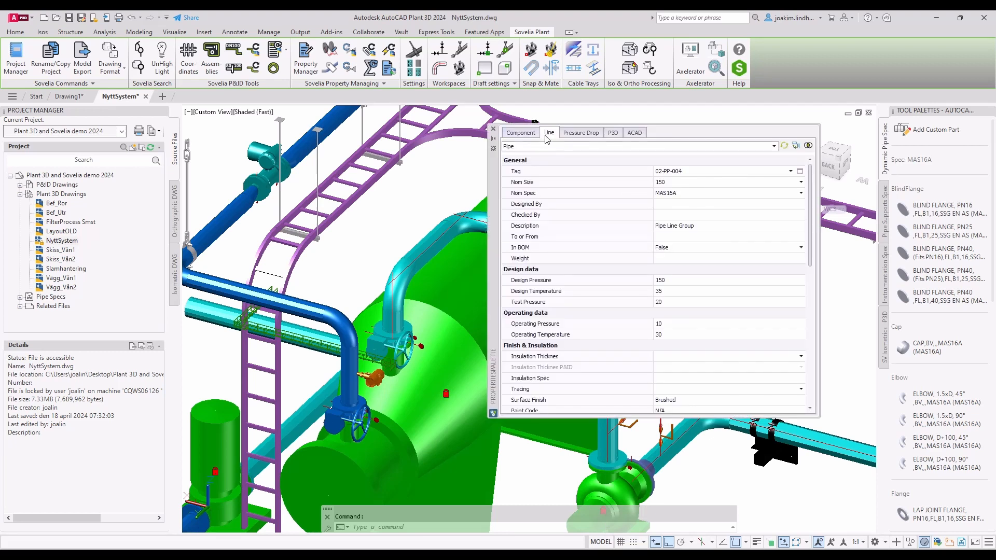
left_click(522, 134)
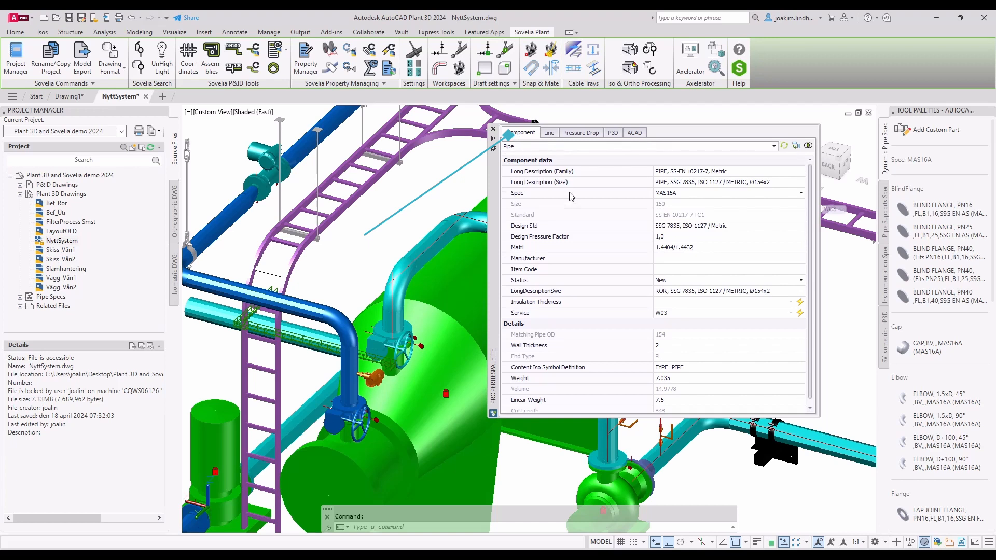
left_click(549, 133)
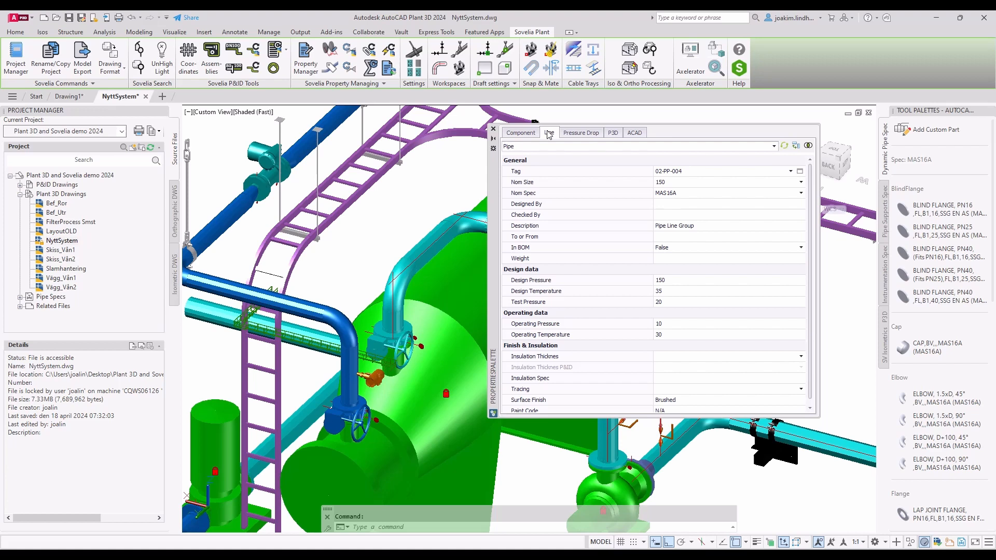
scroll(573, 191, "down", 5)
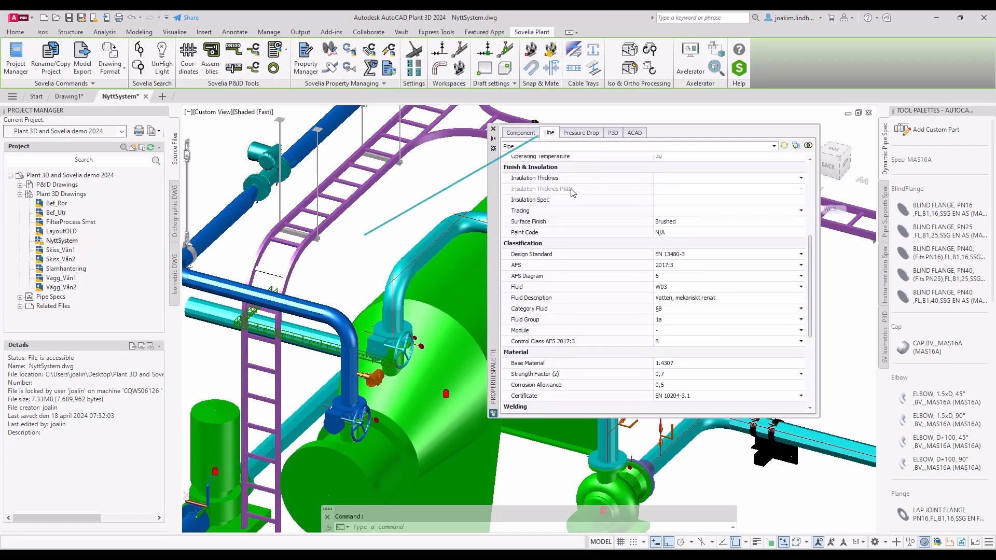
scroll(573, 192, "down", 4)
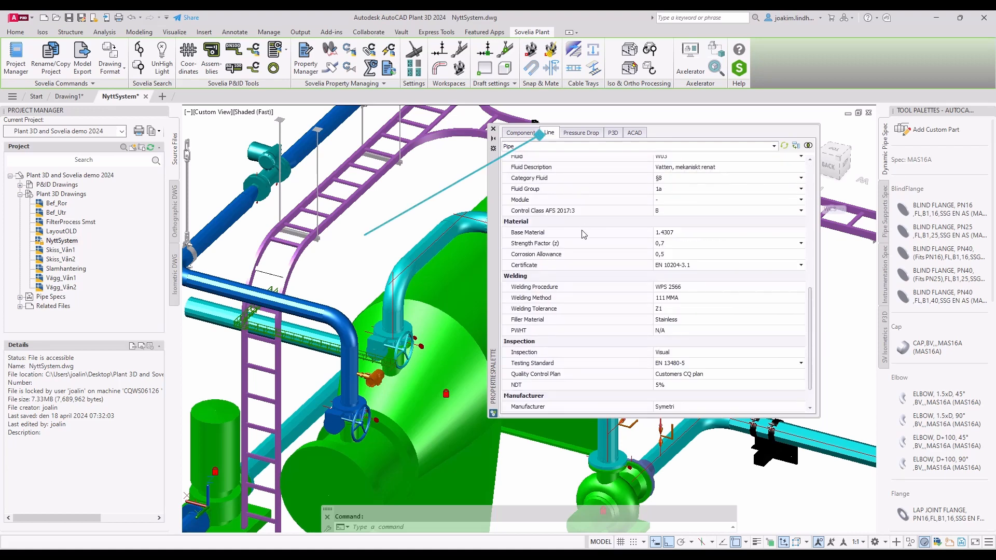
scroll(581, 230, "up", 10)
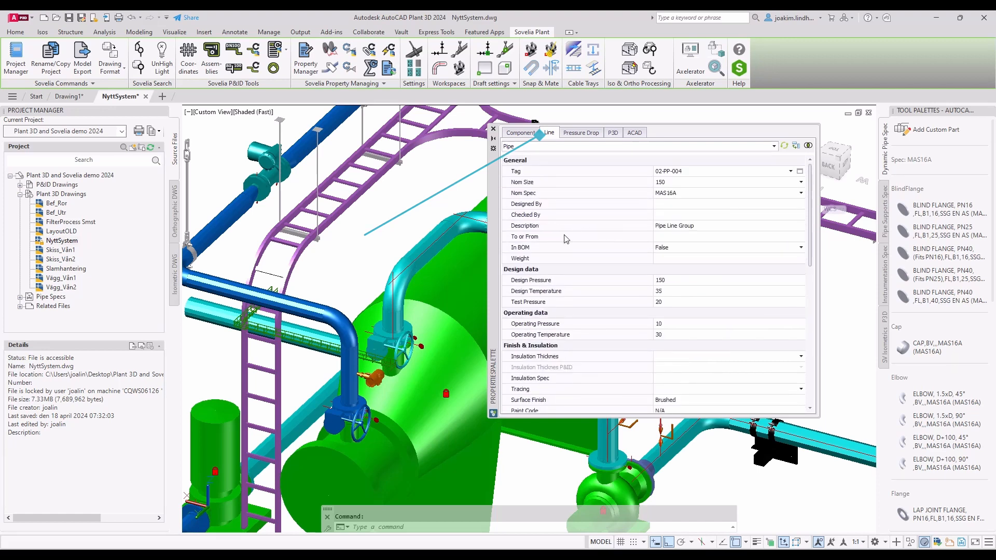
left_click(539, 269)
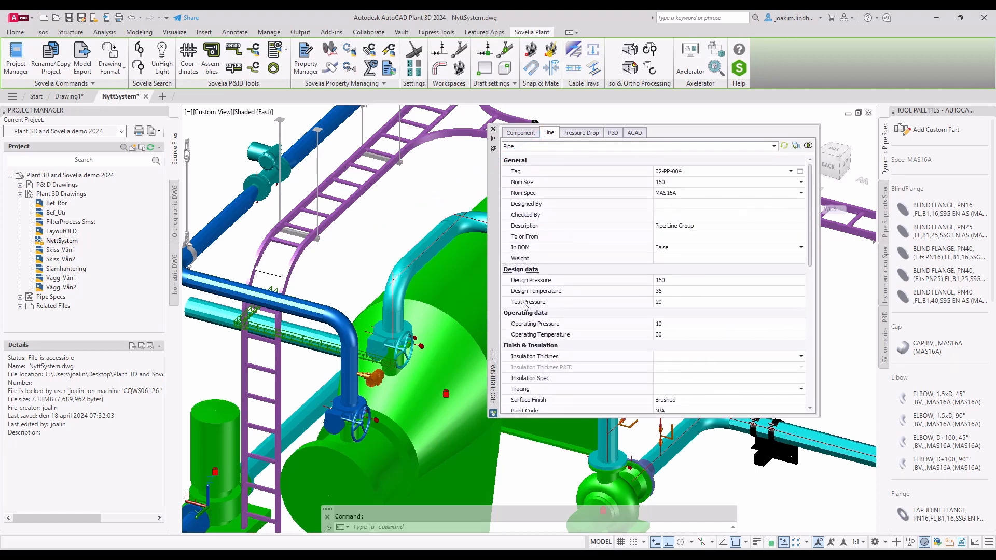
left_click(527, 304)
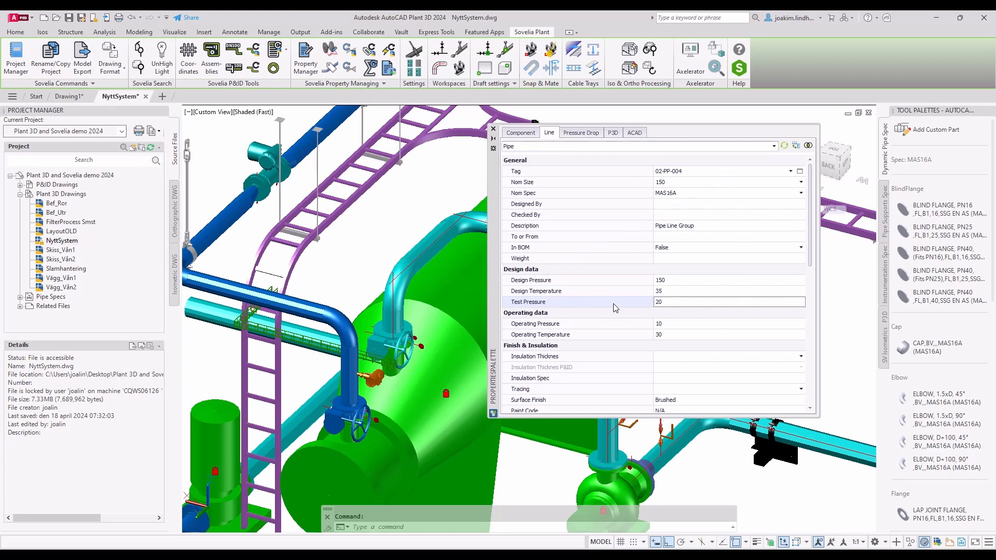
Step: Open the properties palette design in the Naviate Plant Tools settings for the Plant 3D category and the Pipe Run Component class
left_click(74, 83)
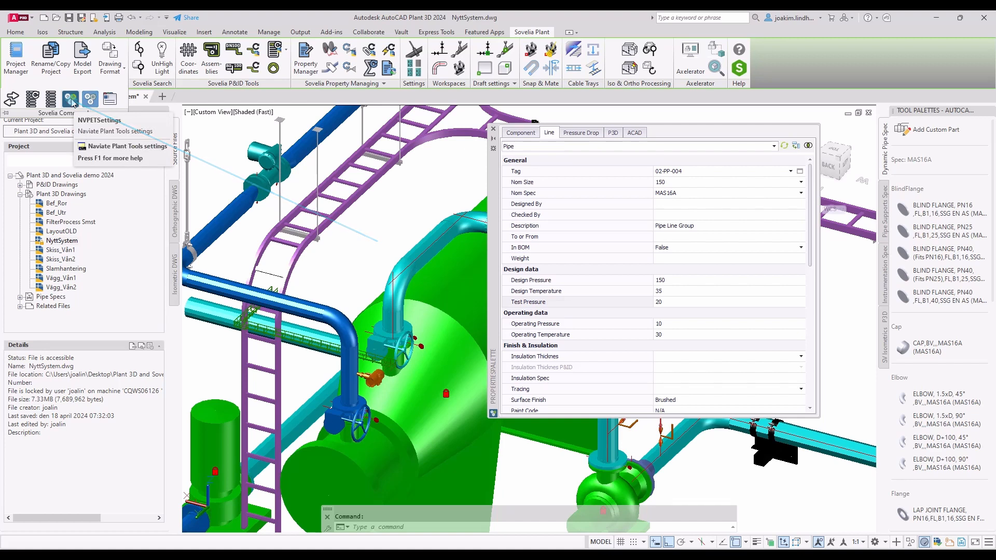
left_click(71, 99)
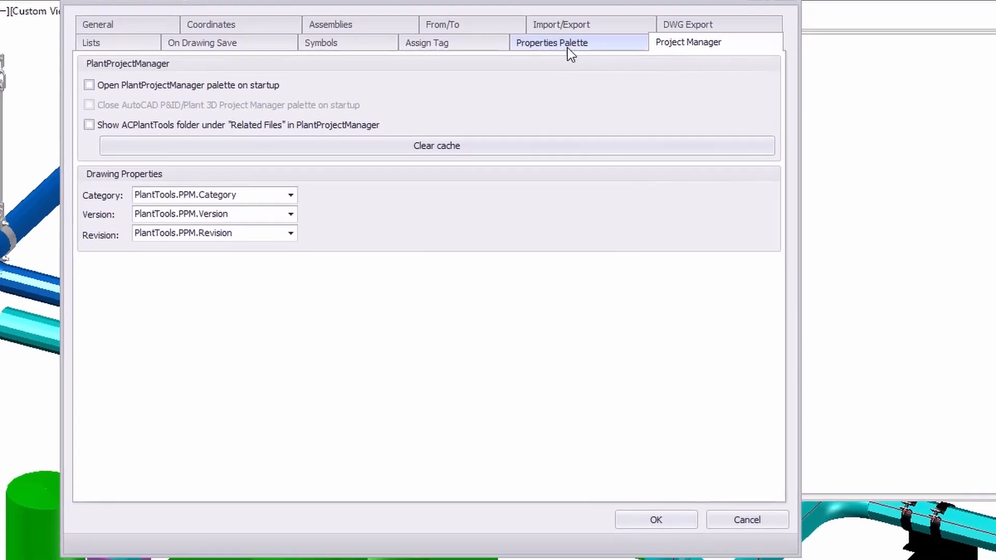
left_click(569, 42)
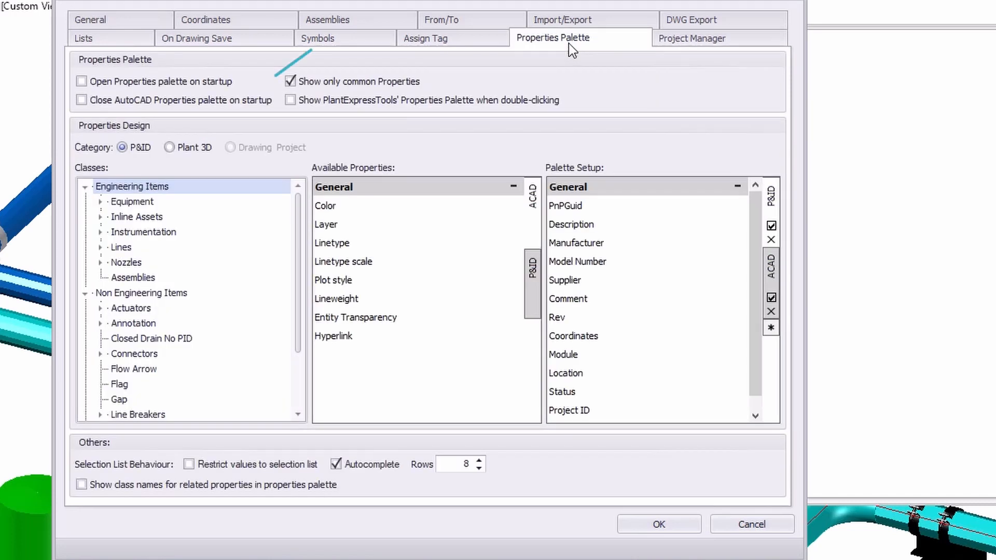
left_click(181, 150)
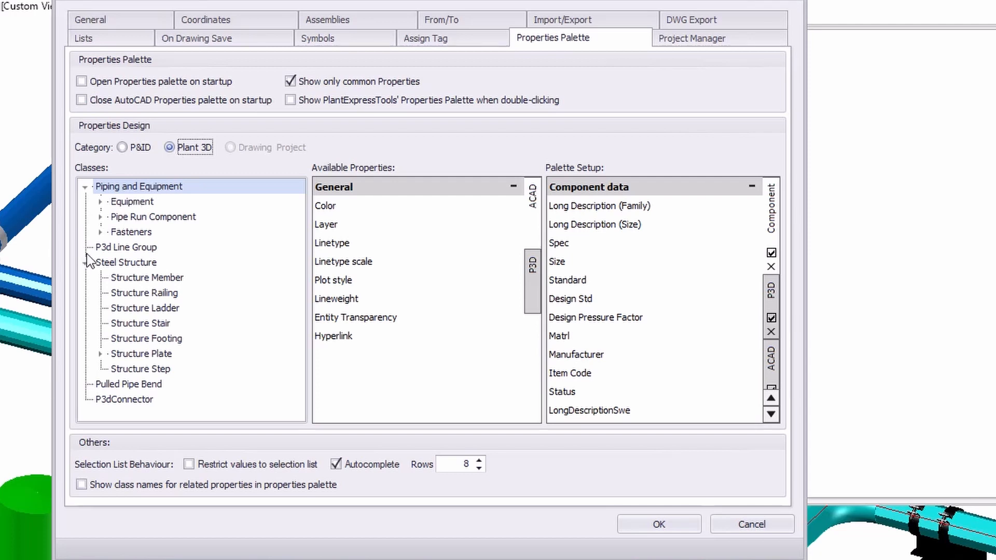
left_click(129, 220)
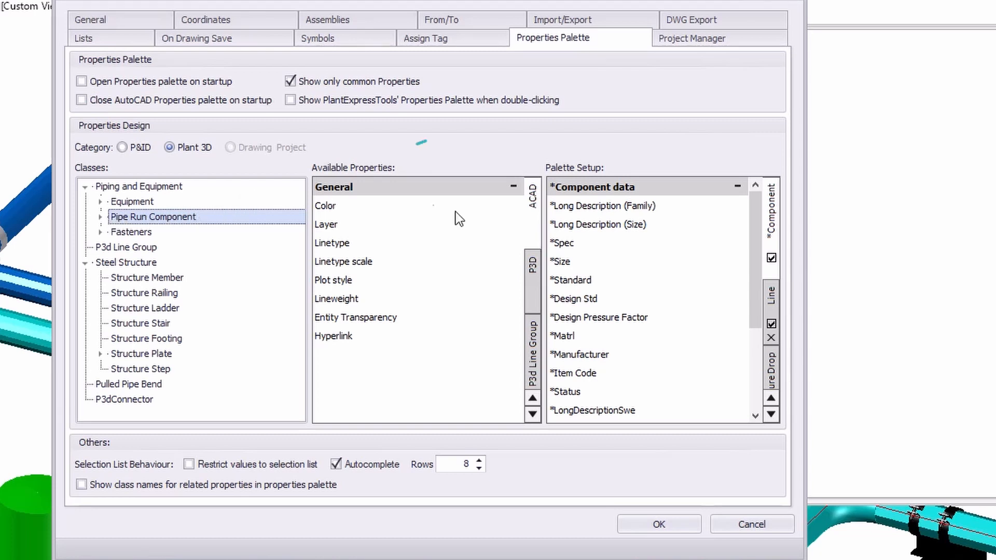
Step: Add the Test Fluid property from the available P3d Line Group properties to the Design data group of the Line palette setup
left_click(532, 335)
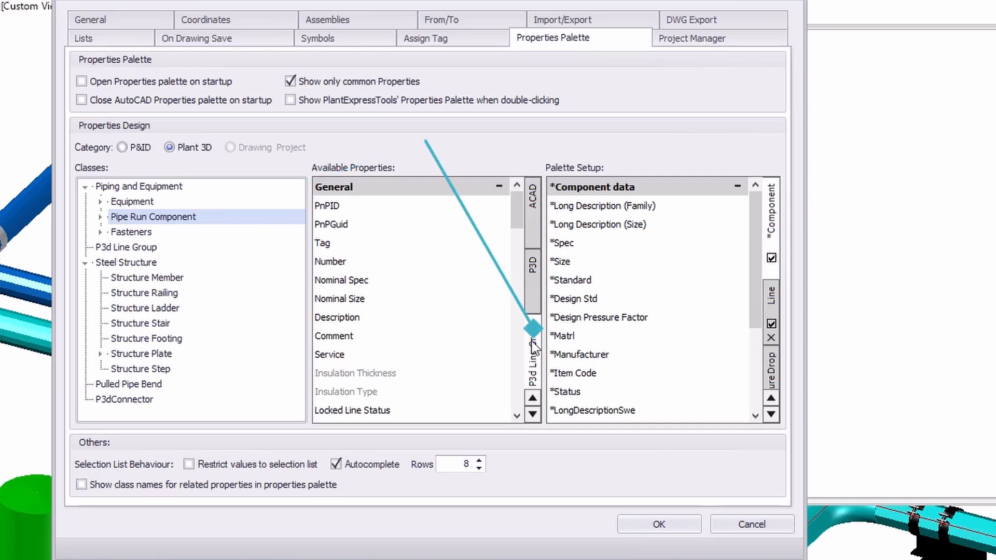
scroll(415, 311, "down", 6)
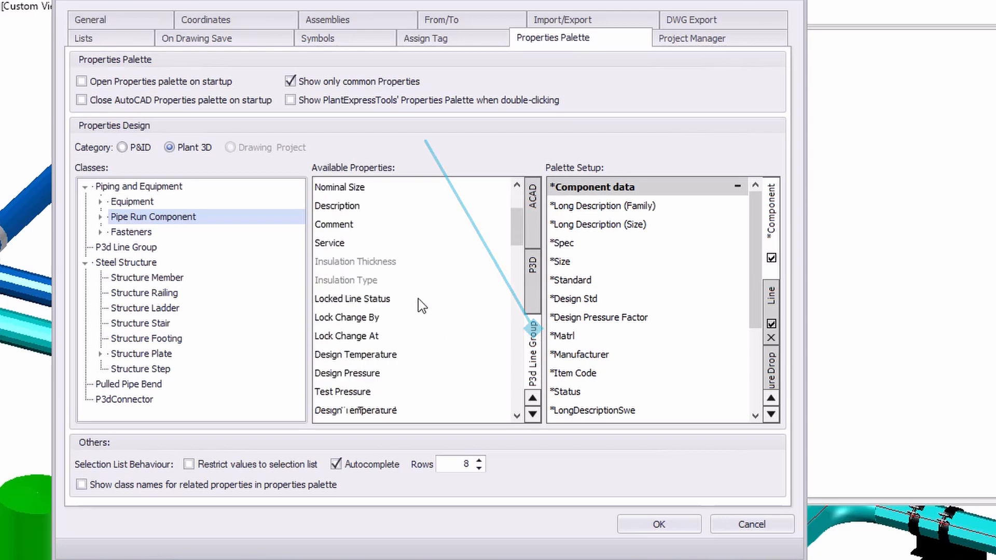
scroll(422, 293, "down", 12)
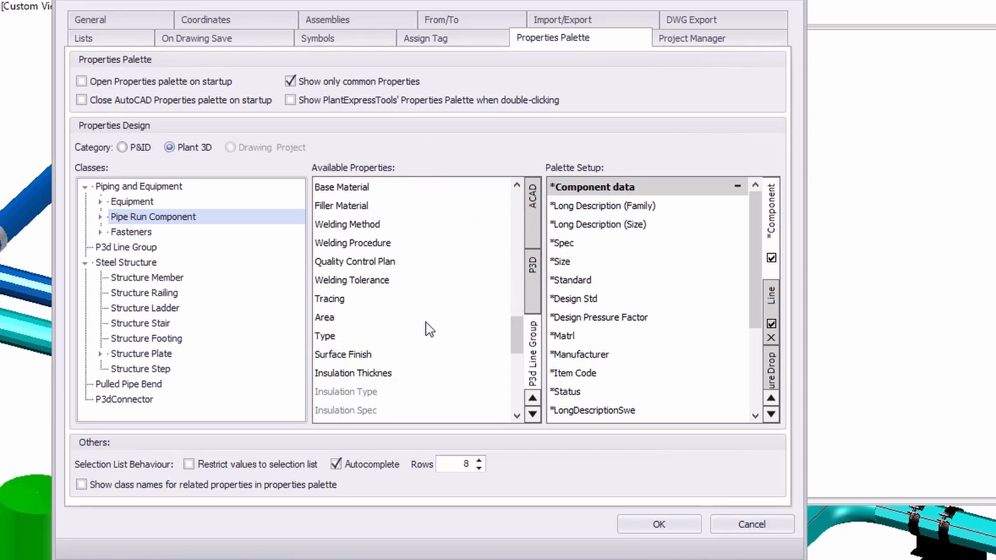
scroll(426, 324, "down", 2)
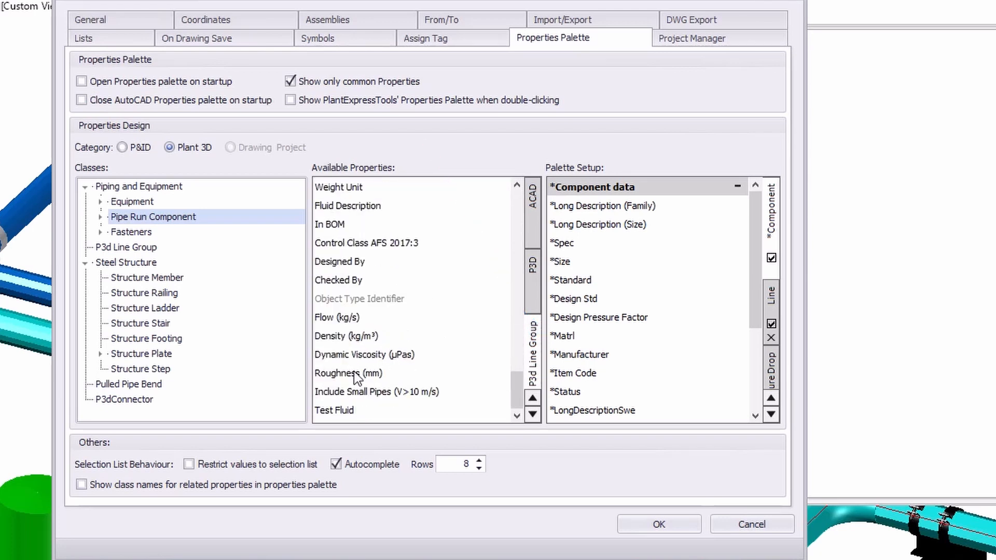
left_click(337, 411)
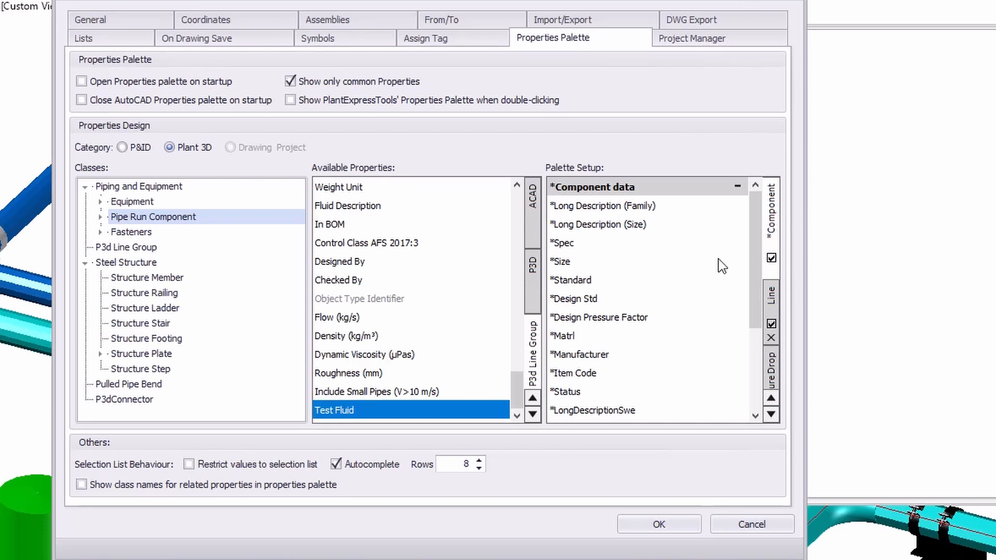
scroll(730, 278, "down", 1)
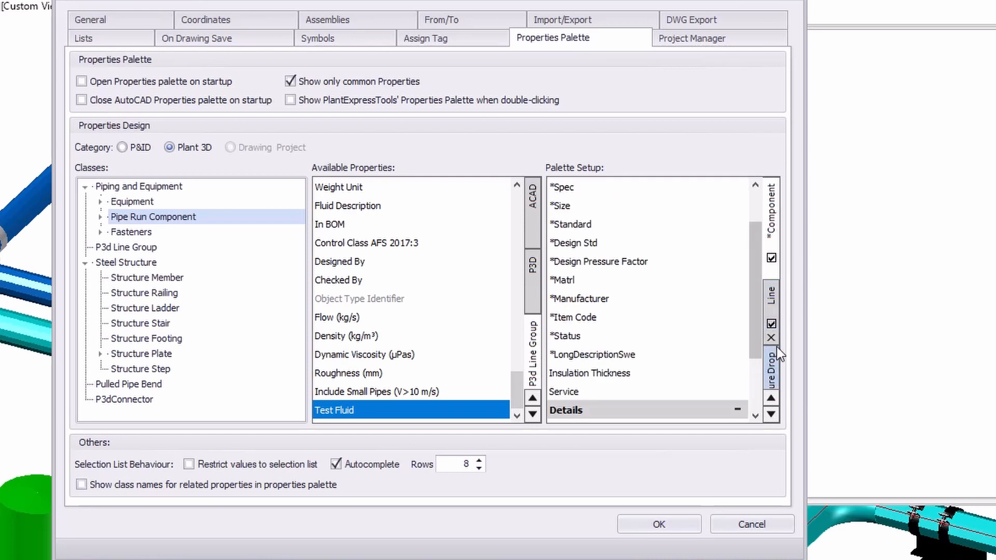
left_click(776, 301)
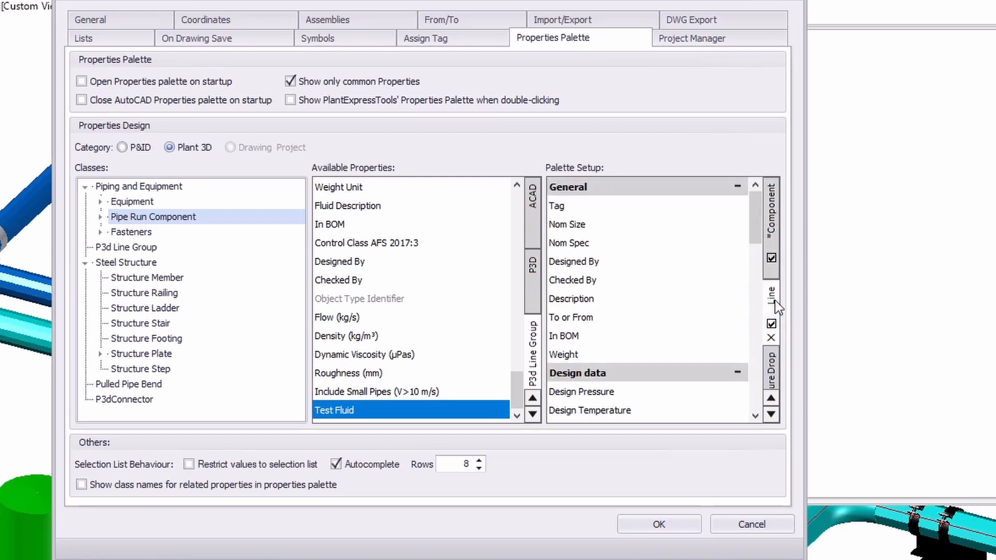
left_click_drag(756, 228, 755, 253)
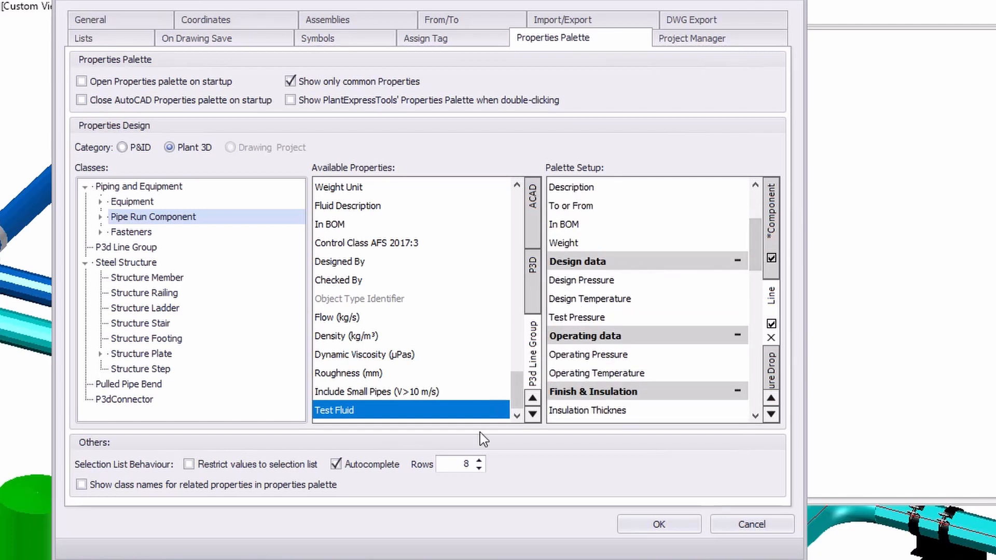
left_click_drag(349, 410, 562, 321)
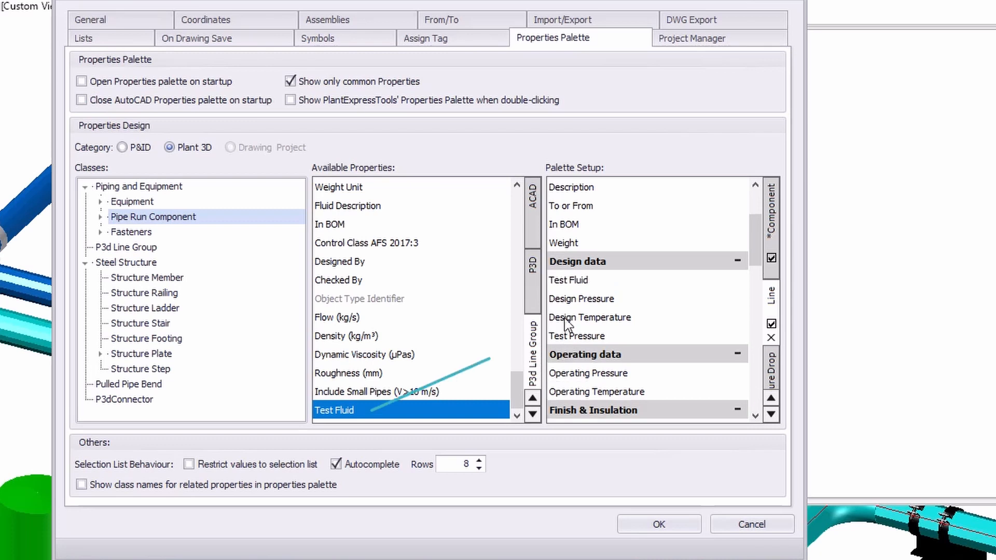
Step: Move Test Fluid directly below Test Pressure in the Design data group and save the palette settings
left_click_drag(574, 278, 578, 340)
left_click(577, 336)
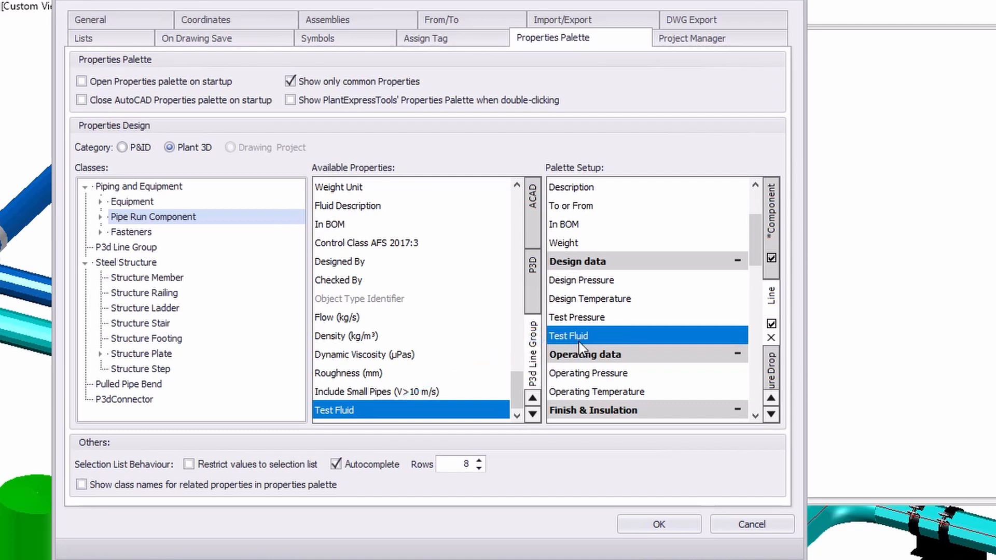
right_click(579, 344)
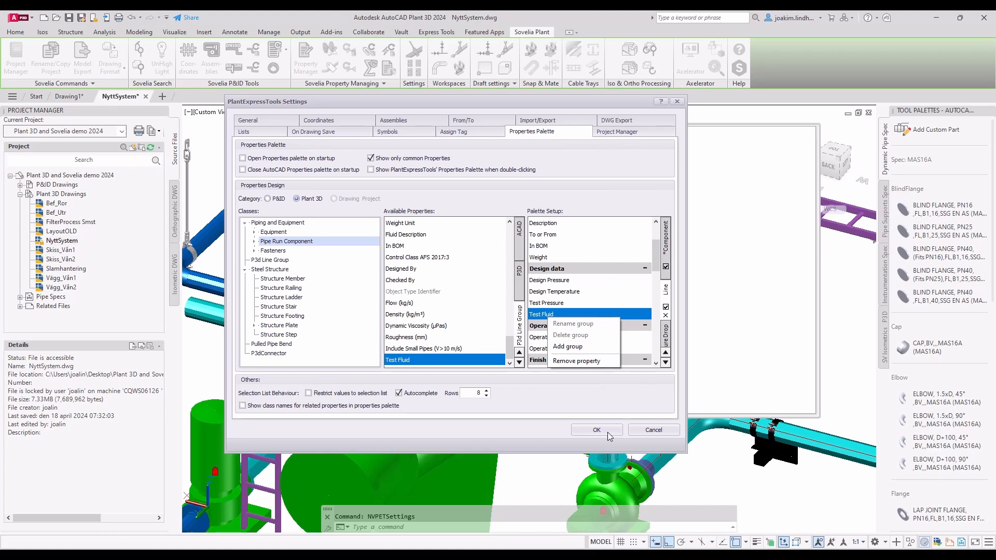
left_click(608, 432)
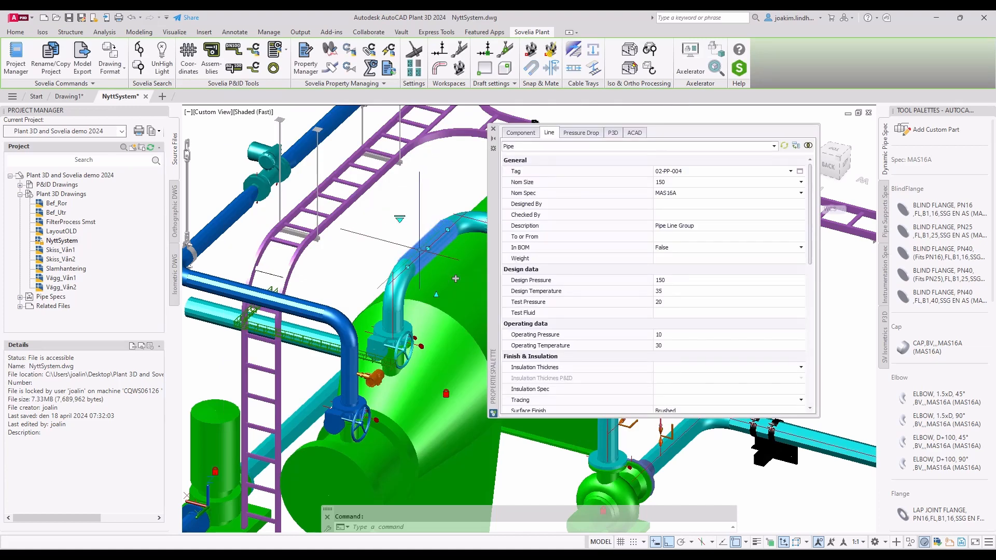
Step: Set the Test Fluid value in the selected pipe's line data to Water
left_click(545, 313)
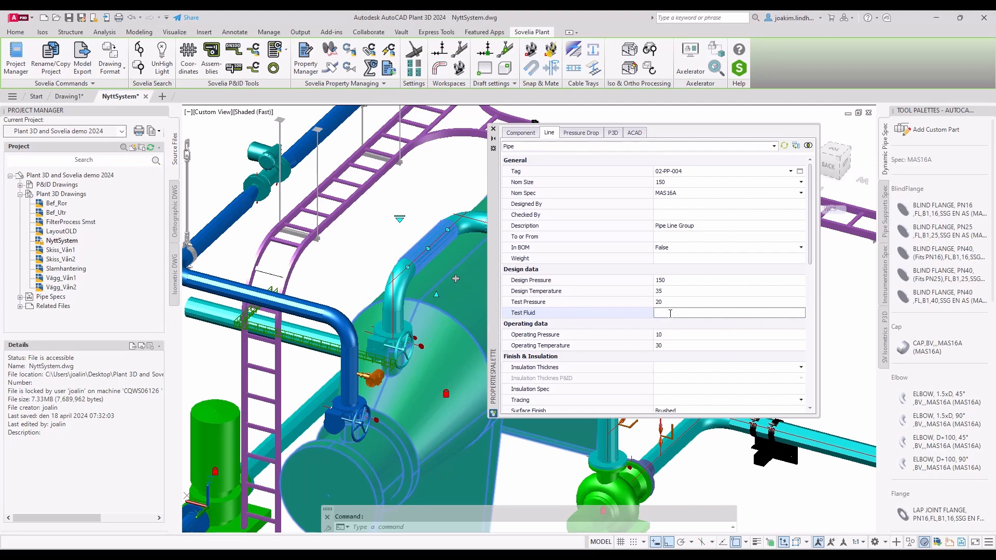
type("WAte")
key("BackSpace")
key("BackSpace")
key("BackSpace")
type("ater")
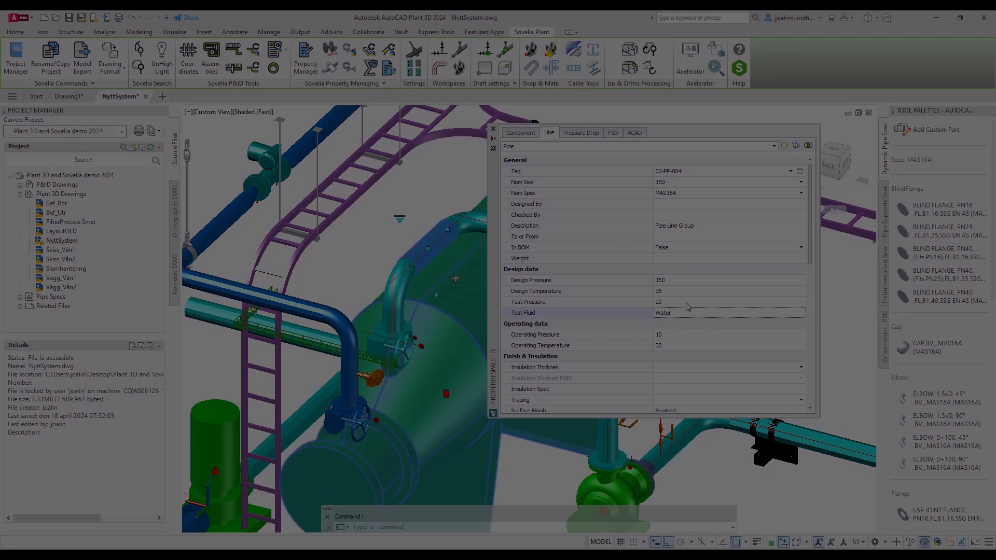